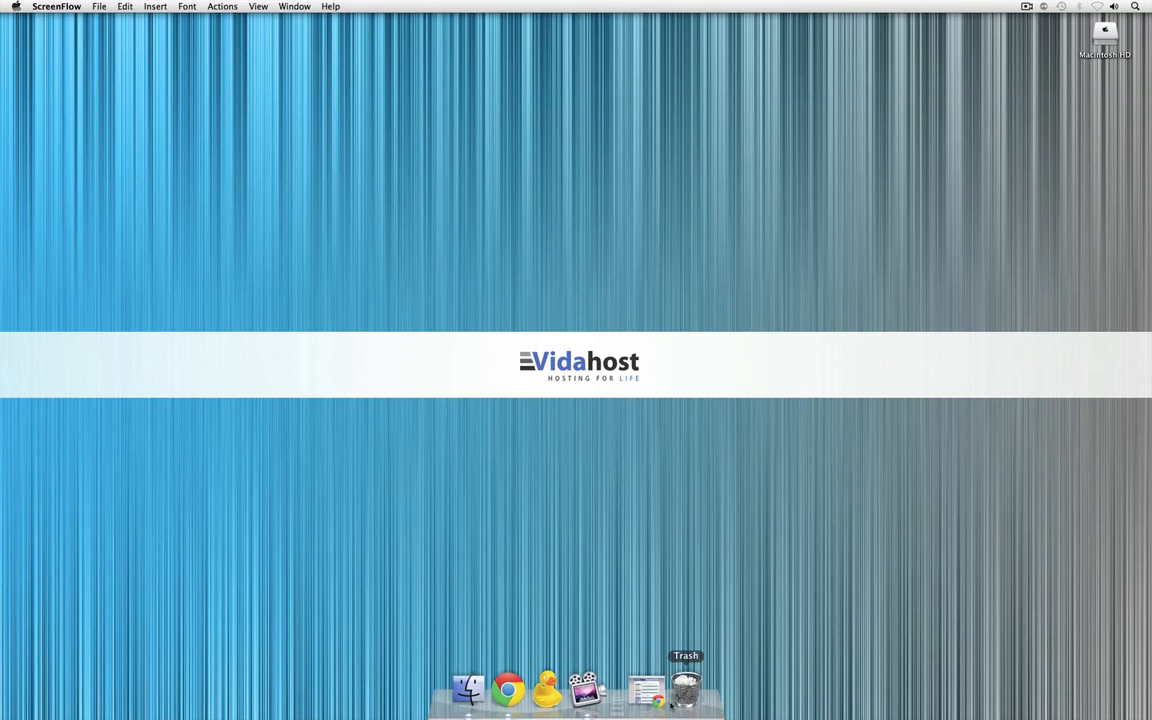
Switch to Chrome and review the current databases and users on the MySQL Databases page of cPanel
click(643, 688)
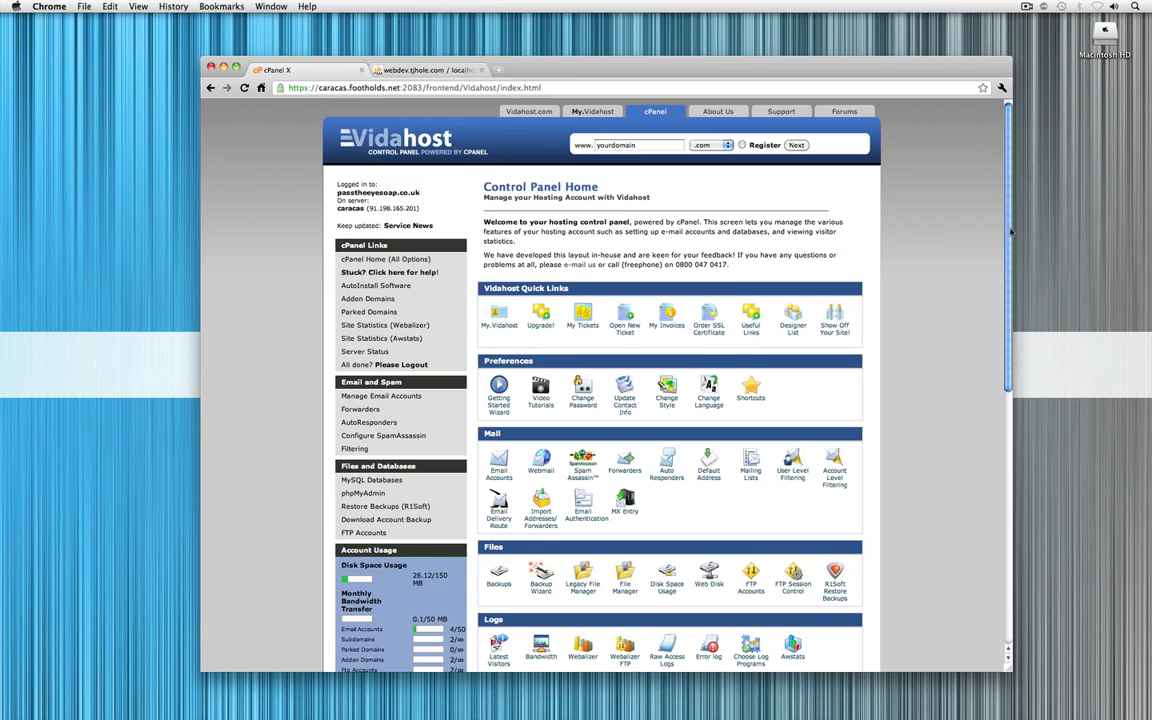
scroll(1004, 348, down, 5)
scroll(1004, 348, down, 8)
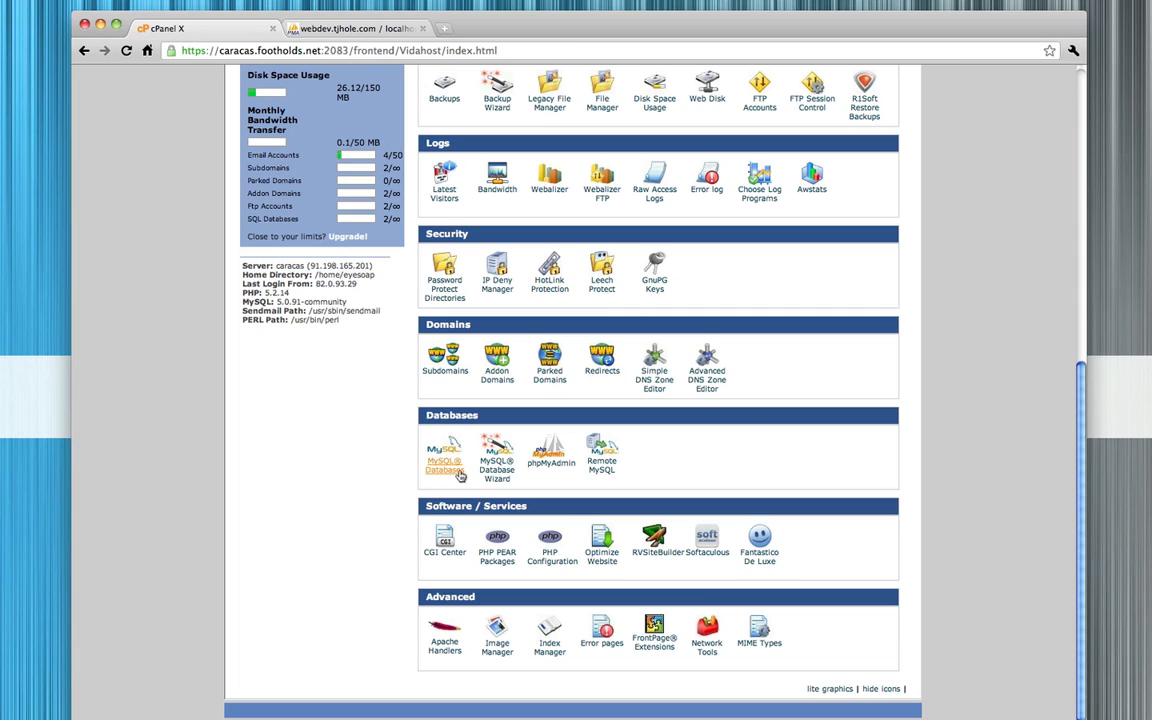
click(441, 476)
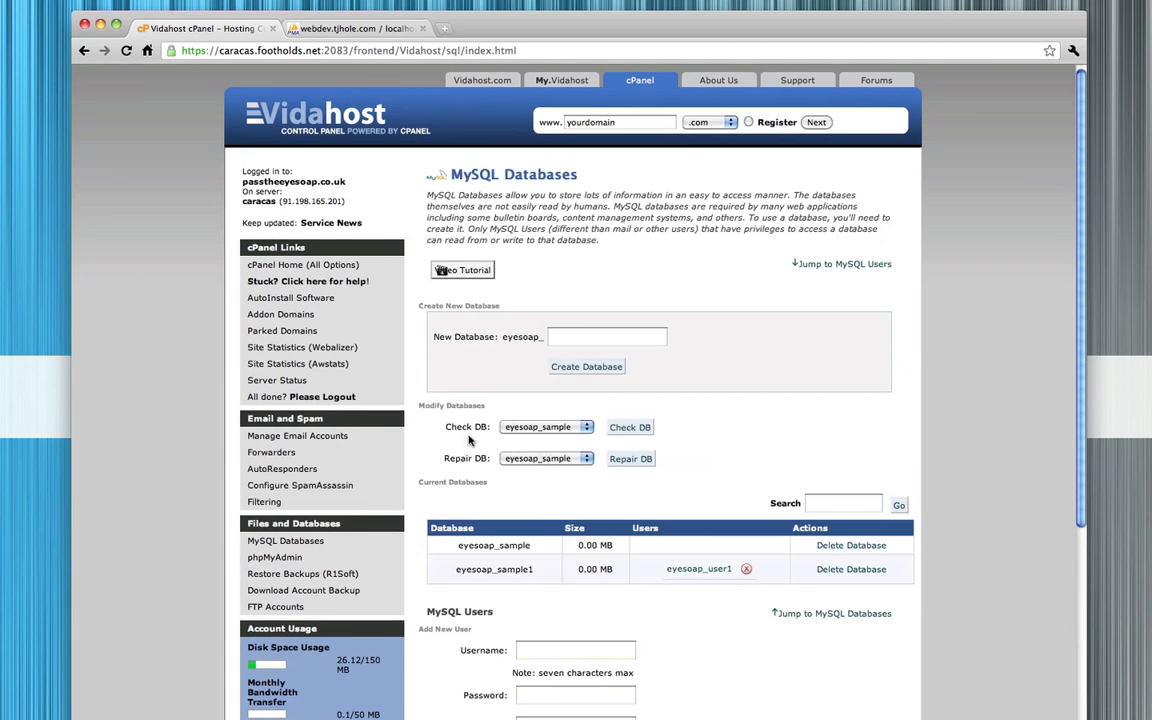
scroll(469, 440, down, 3)
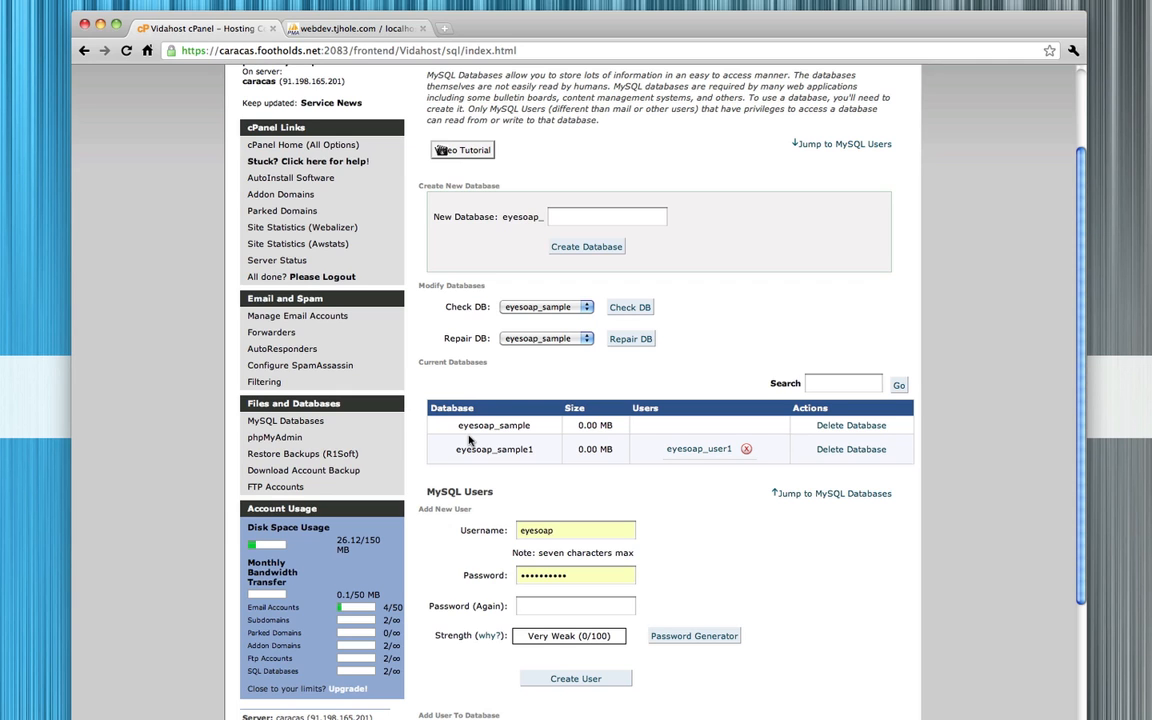
Return to the cPanel home page, open phpMyAdmin and select the eyesoap_sample1 database
scroll(450, 340, up, 3)
click(265, 108)
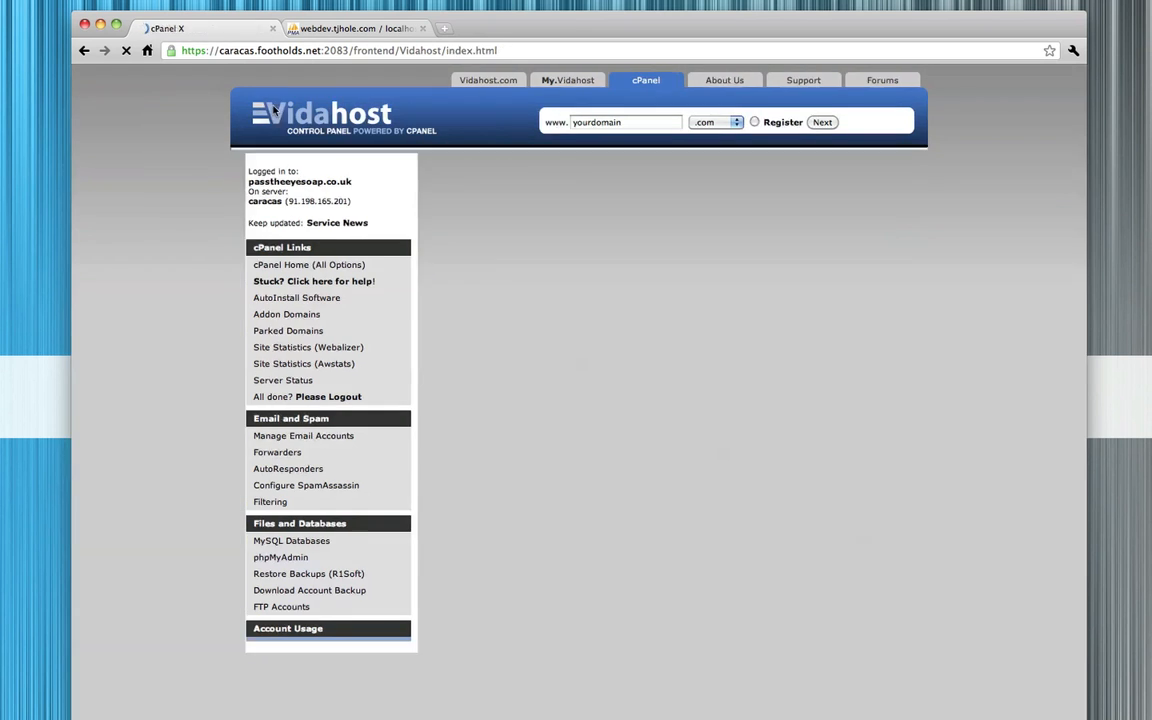
scroll(520, 525, down, 5)
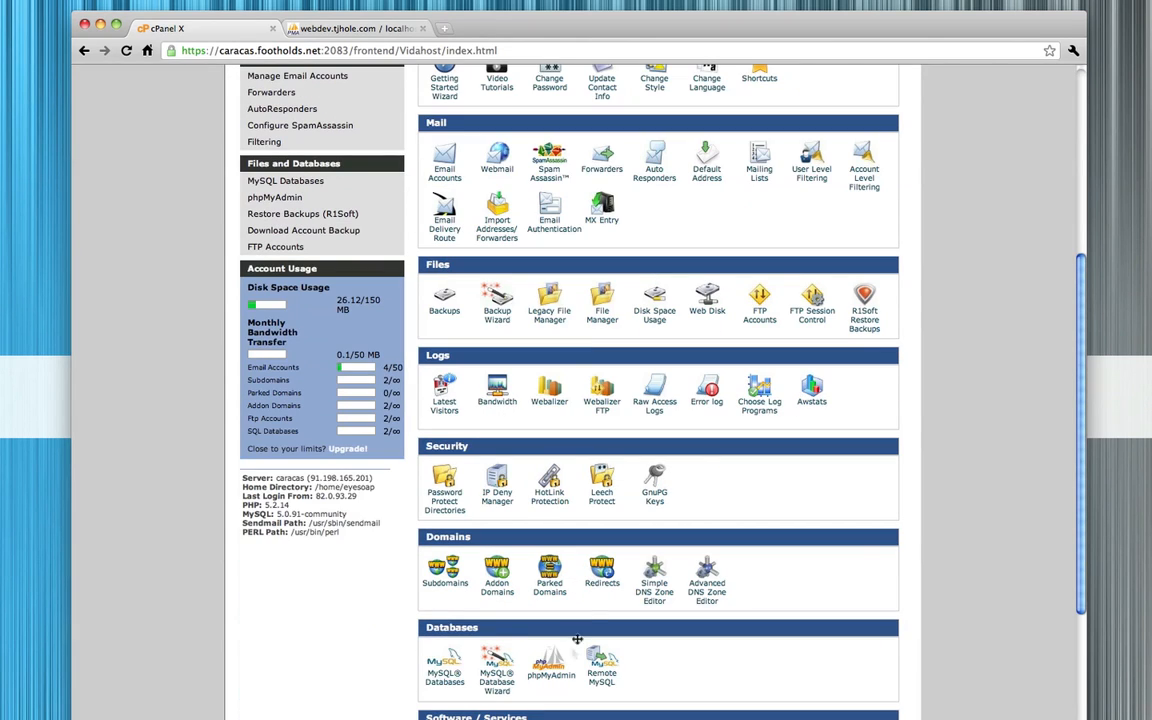
click(551, 662)
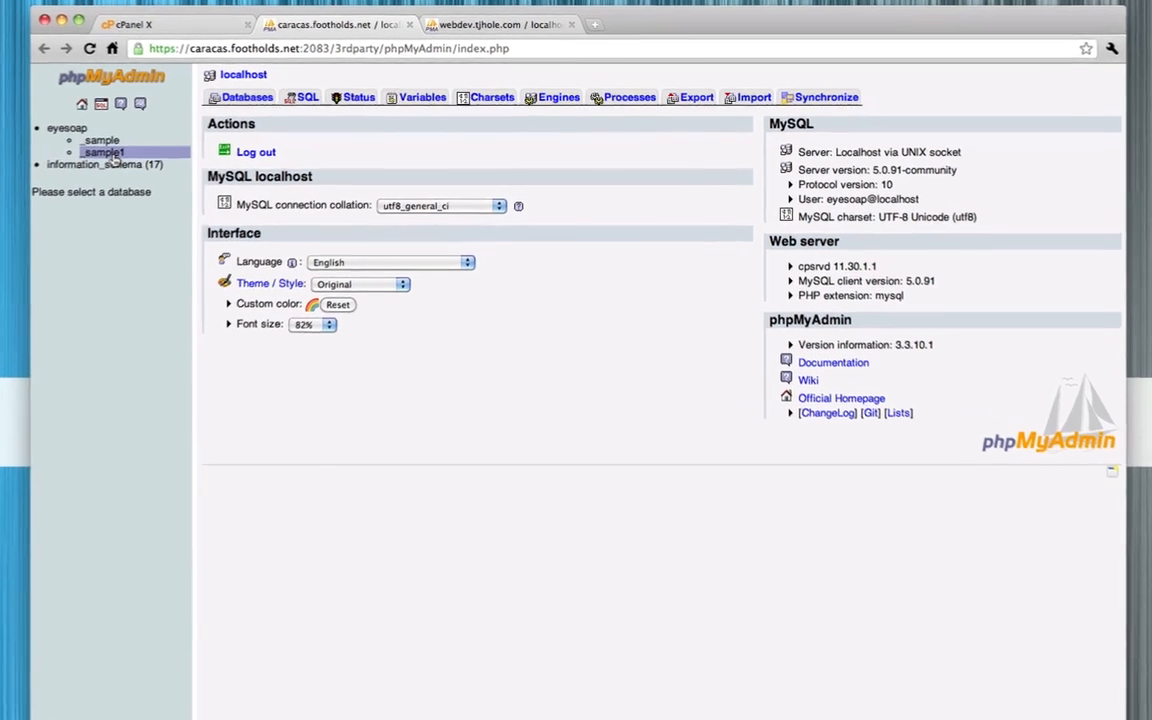
click(146, 148)
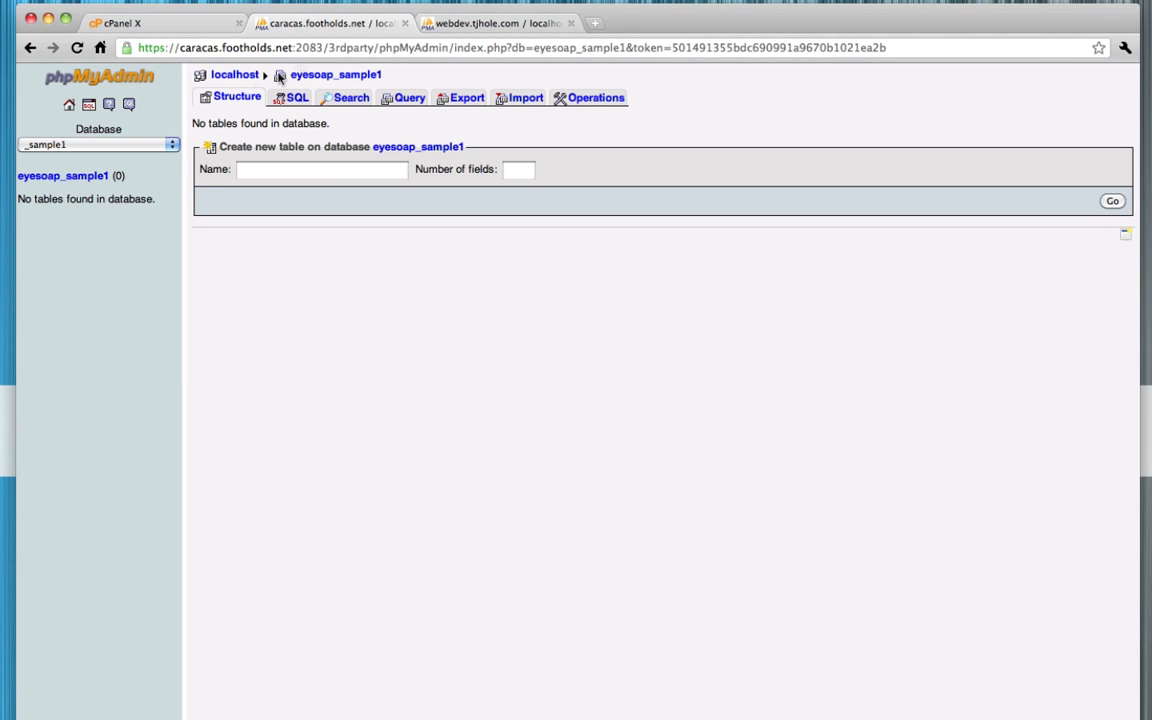
Open the ball database in the webdev.tjhole.com phpMyAdmin and examine the structure and contents of its ndxz_media table
click(458, 25)
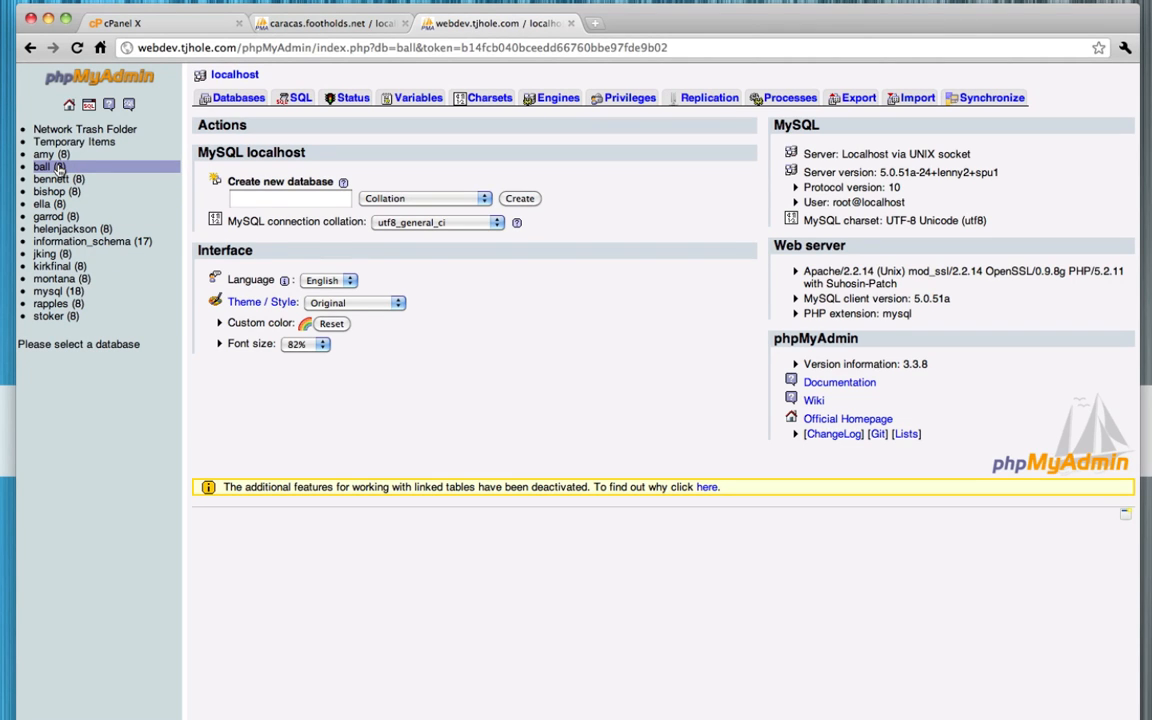
click(44, 167)
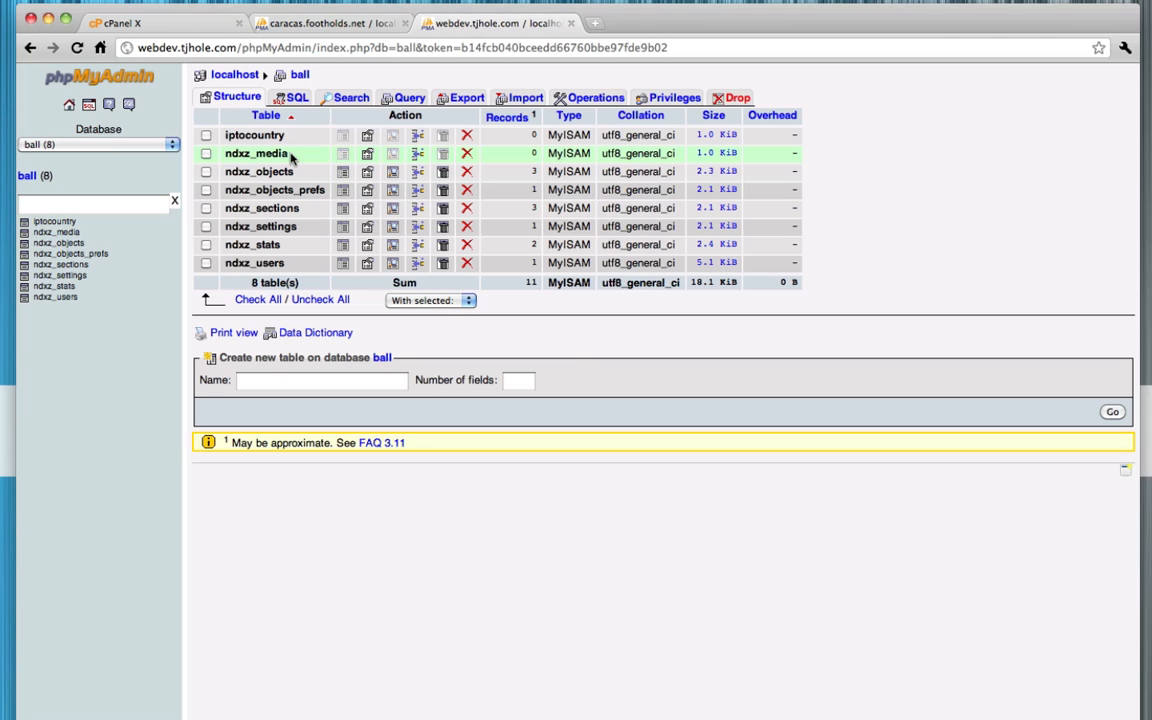
click(71, 234)
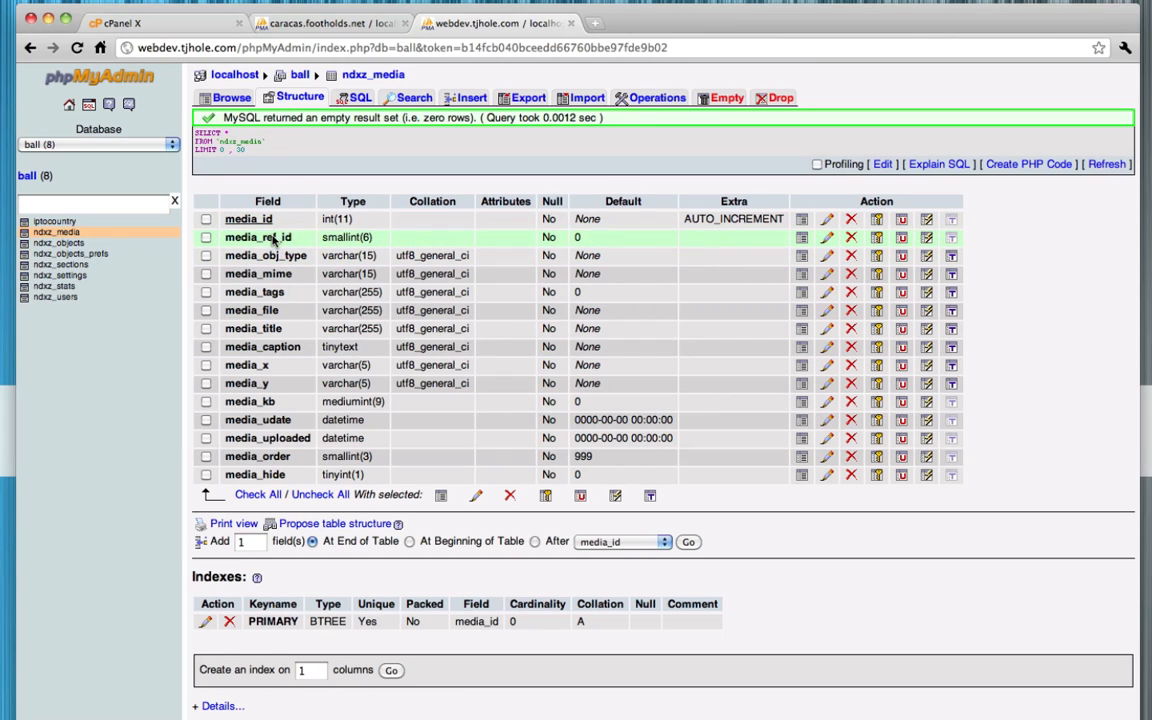
click(229, 100)
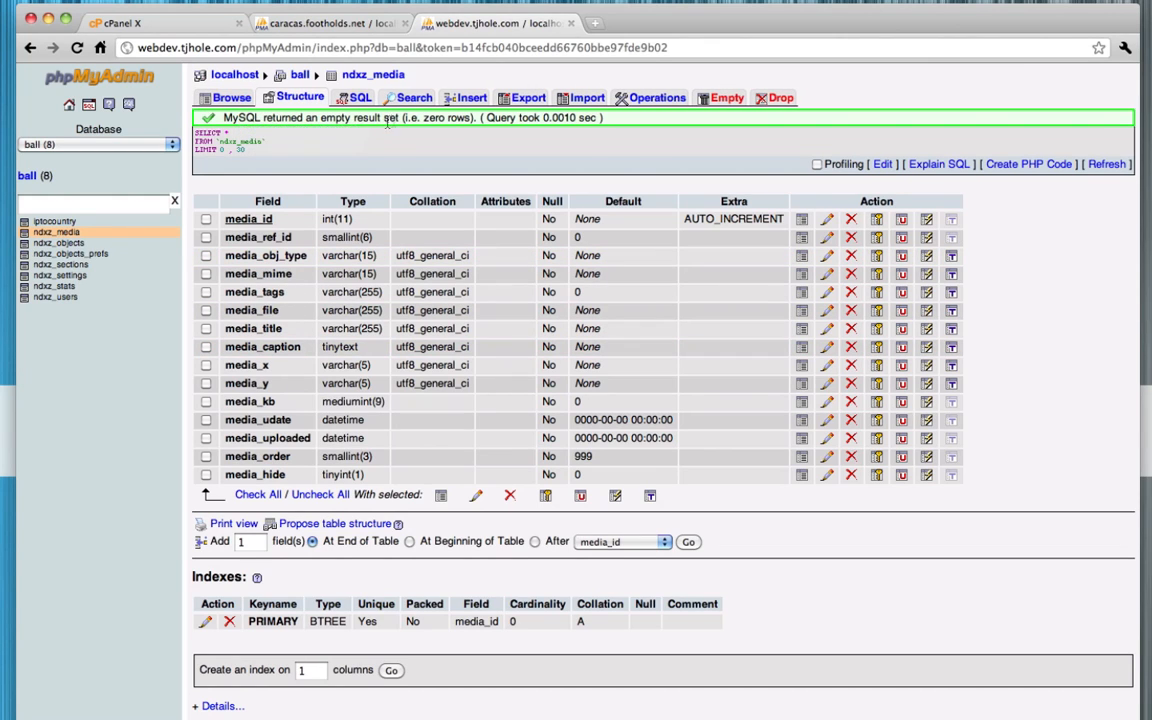
Export all tables of the ball database with structure and data to an uncompressed SQL file
click(43, 177)
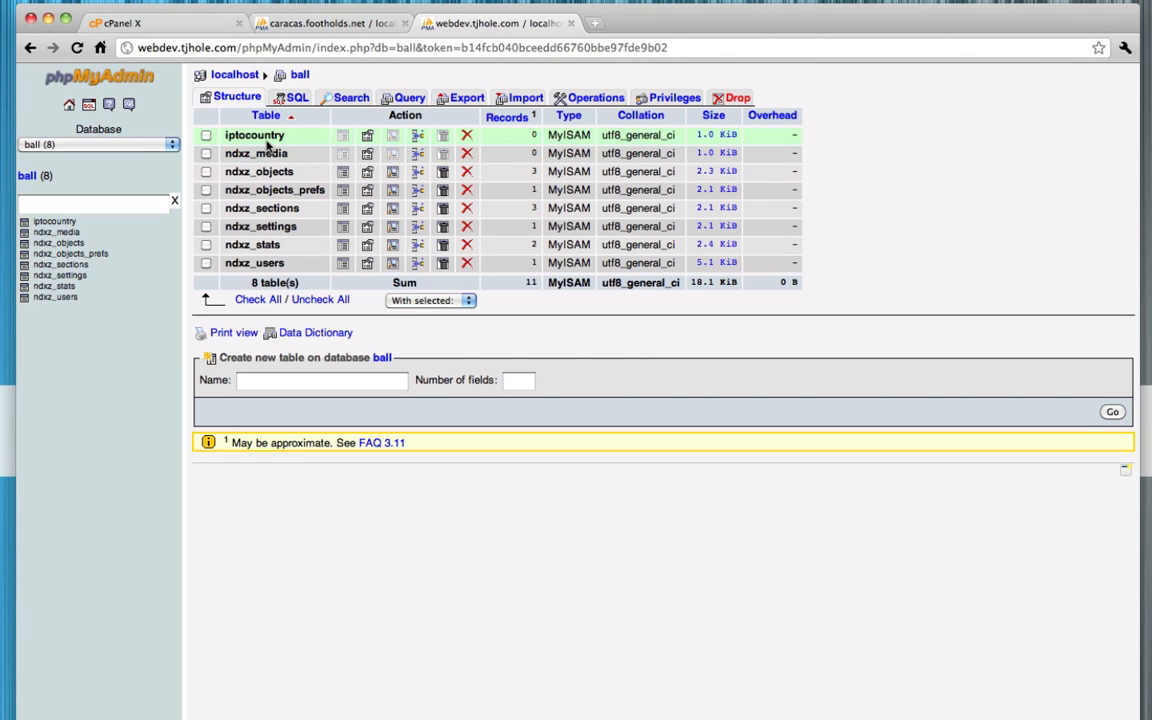
click(475, 103)
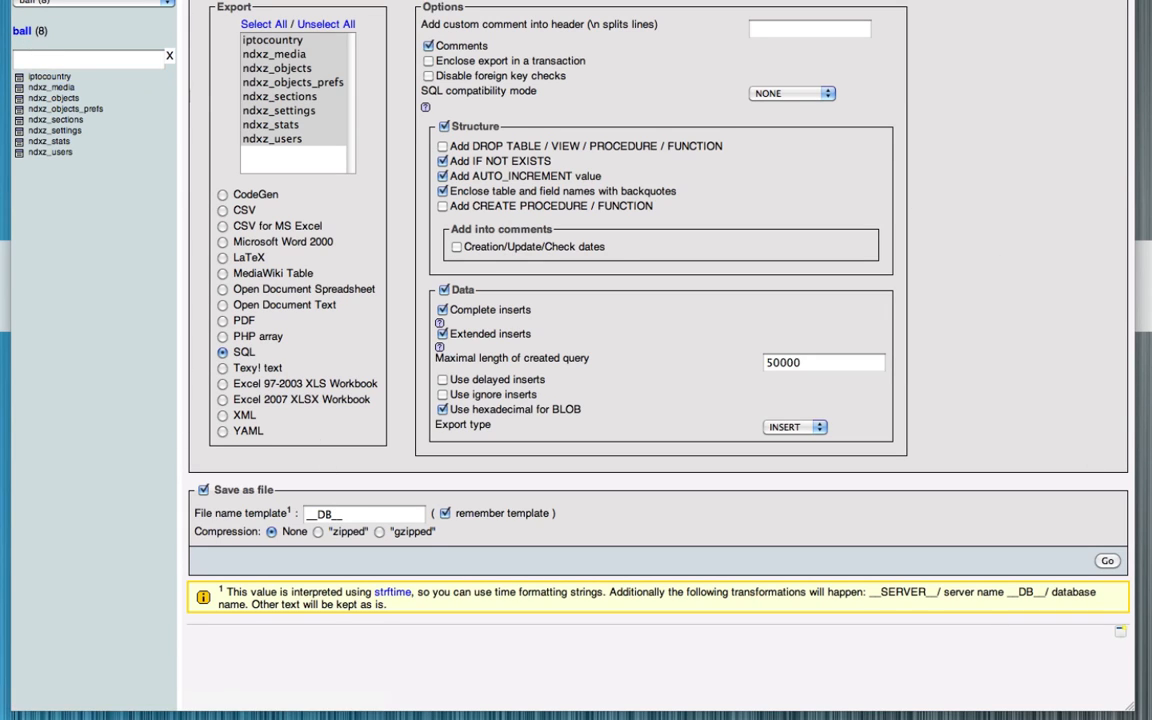
click(1107, 563)
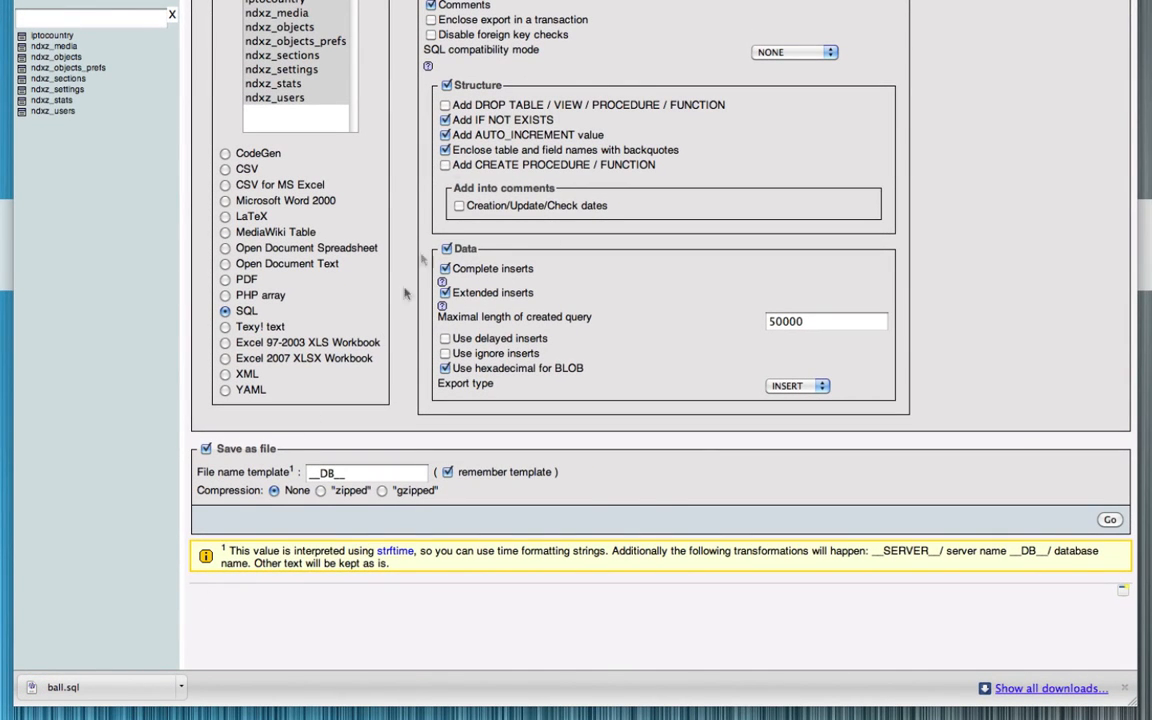
Import ball.sql from the Downloads folder into the eyesoap_sample1 database, using the SQL format and utf8 character set
key(ctrl+Tab)
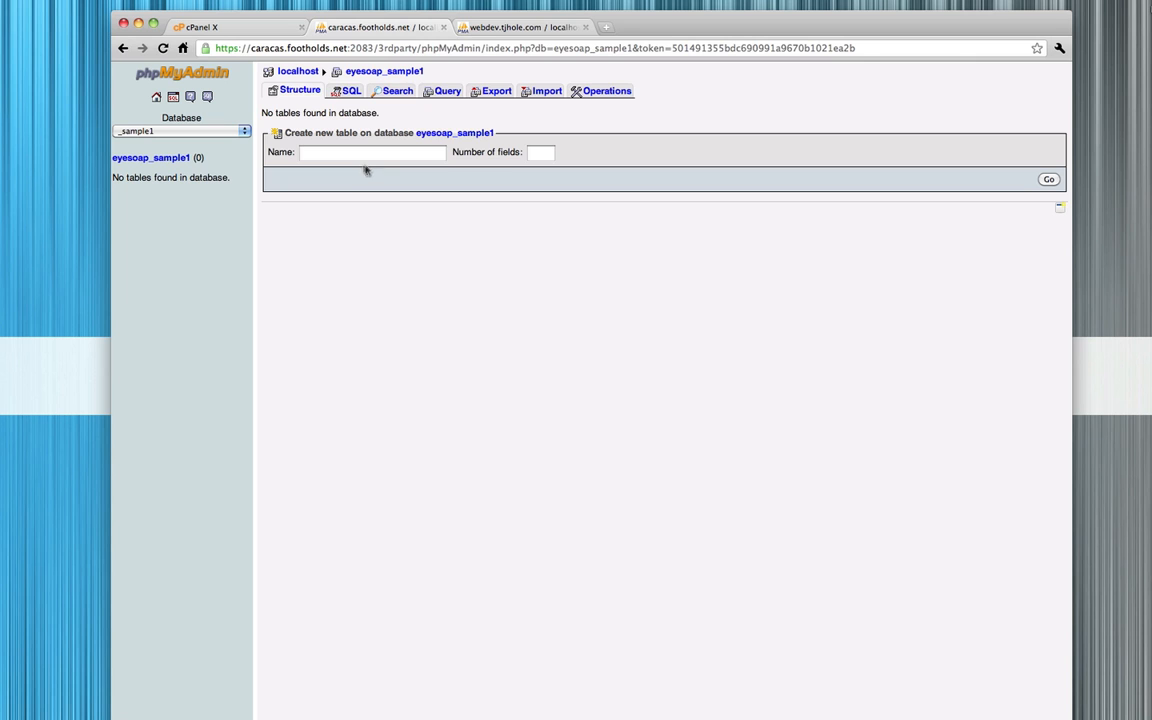
click(530, 92)
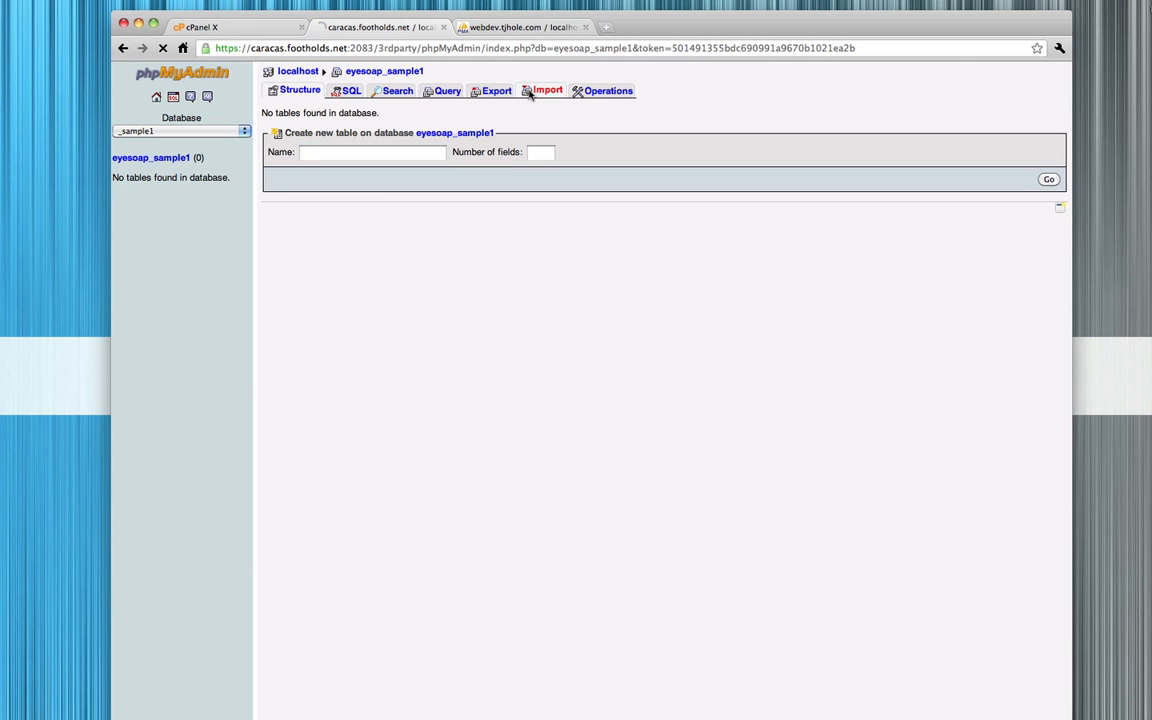
click(400, 134)
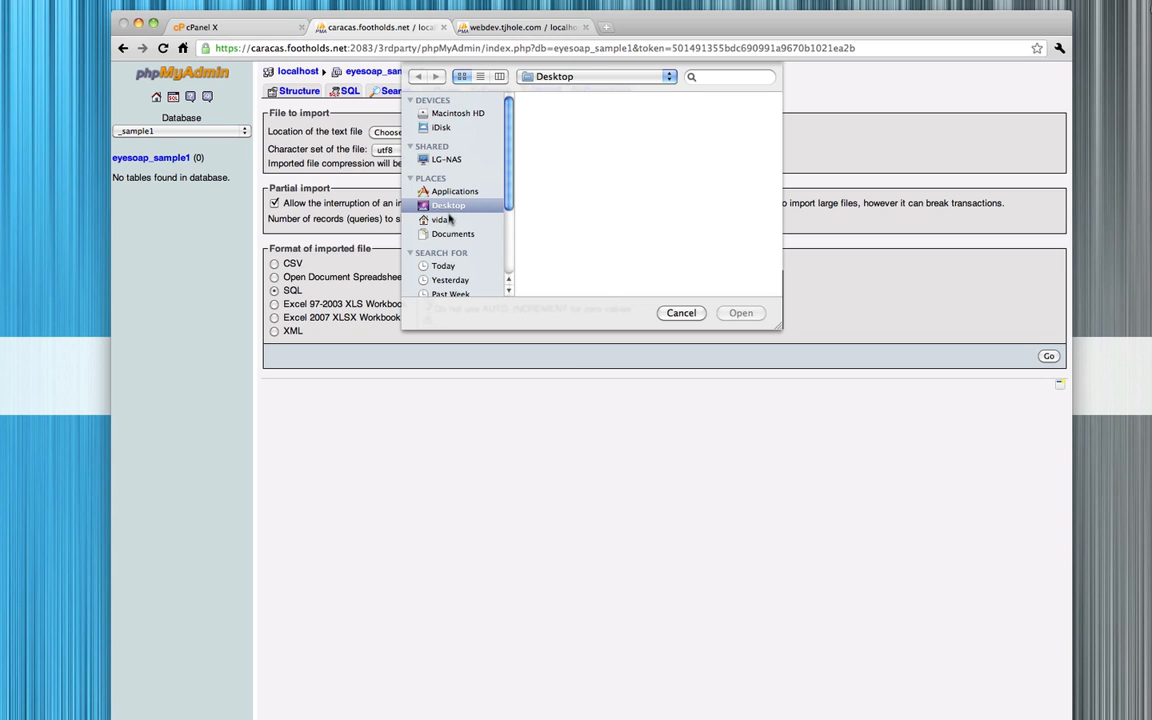
click(450, 219)
double_click(566, 200)
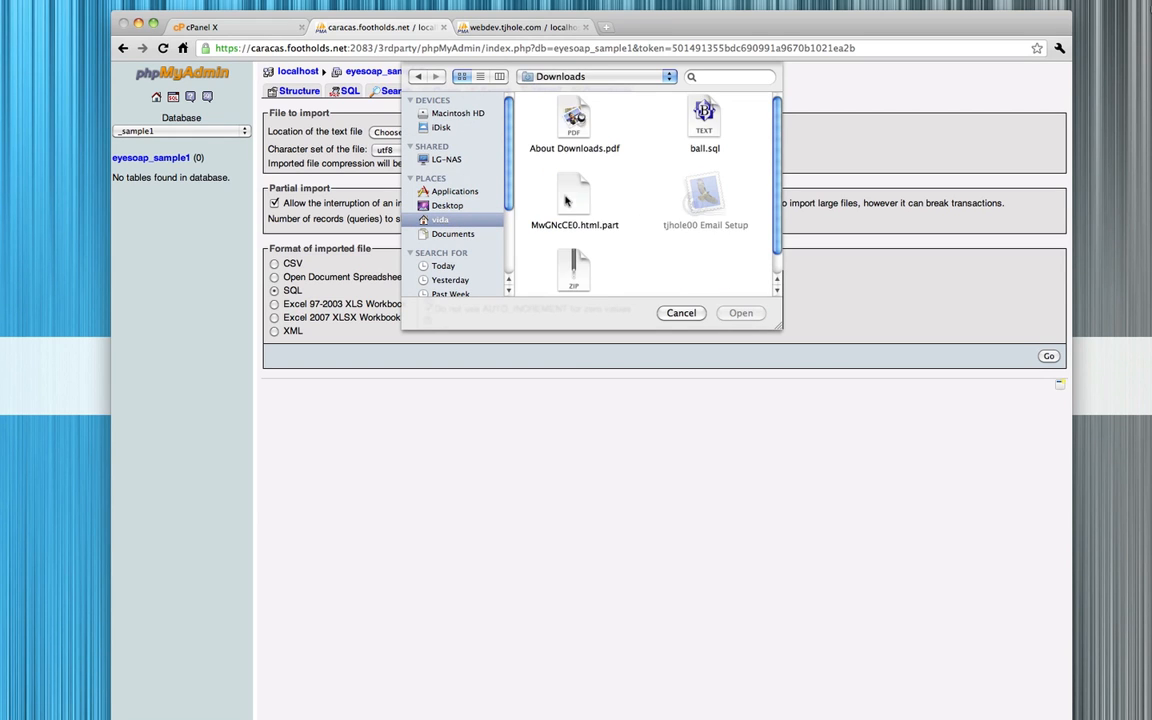
scroll(689, 219, down, 1)
scroll(693, 215, up, 1)
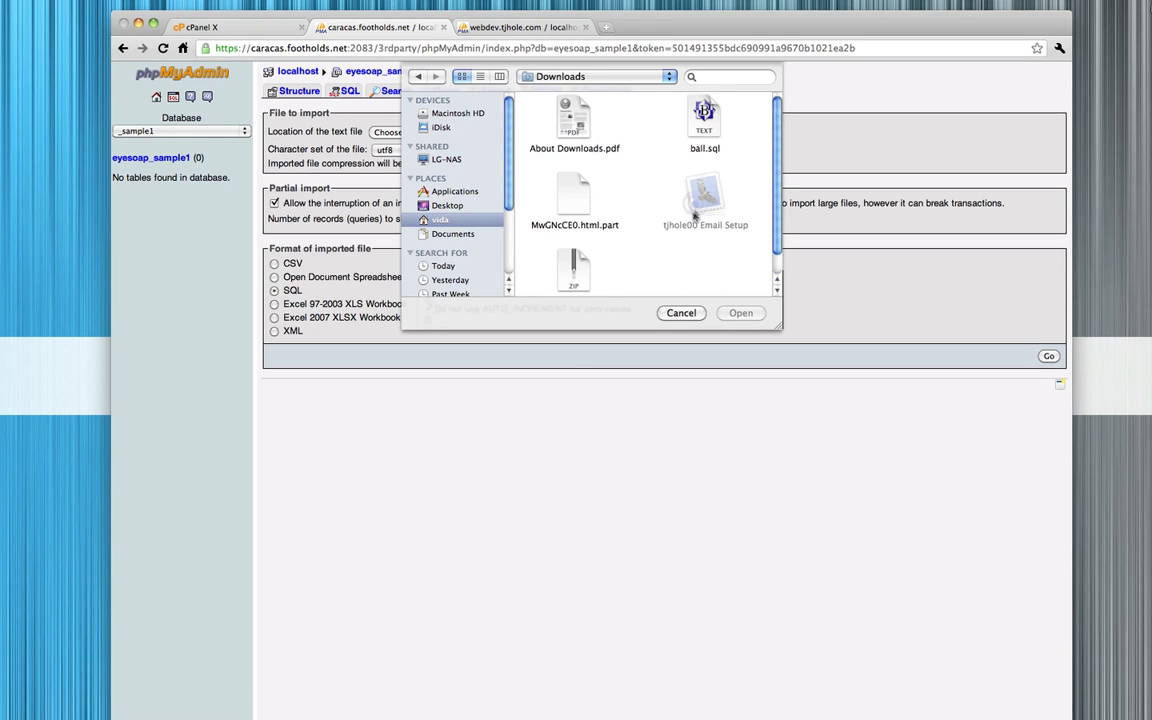
click(704, 118)
double_click(704, 118)
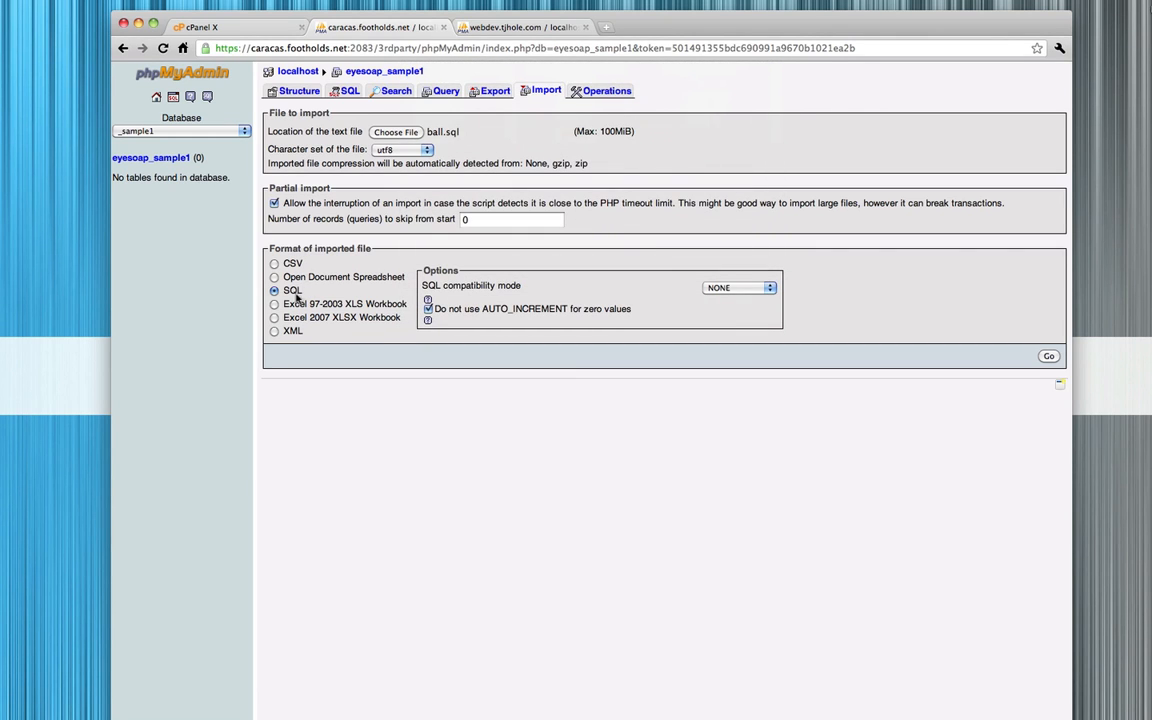
click(1048, 356)
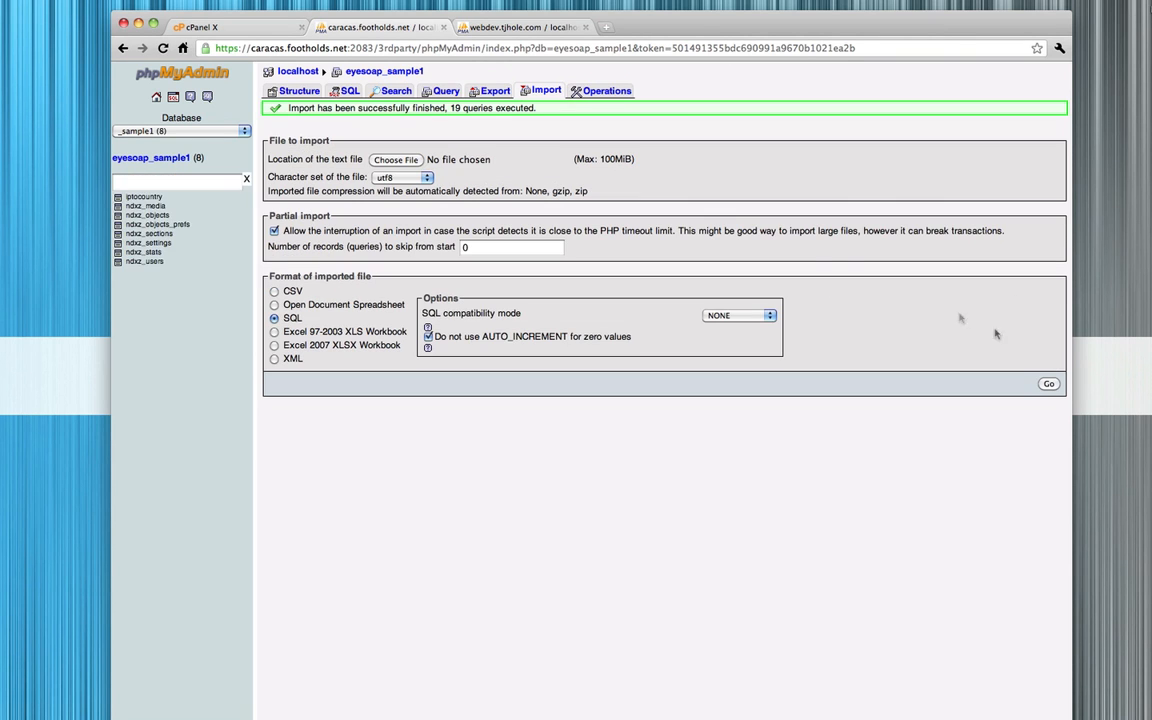
View the table list of eyesoap_sample1 and compare it with the source ball database
click(147, 159)
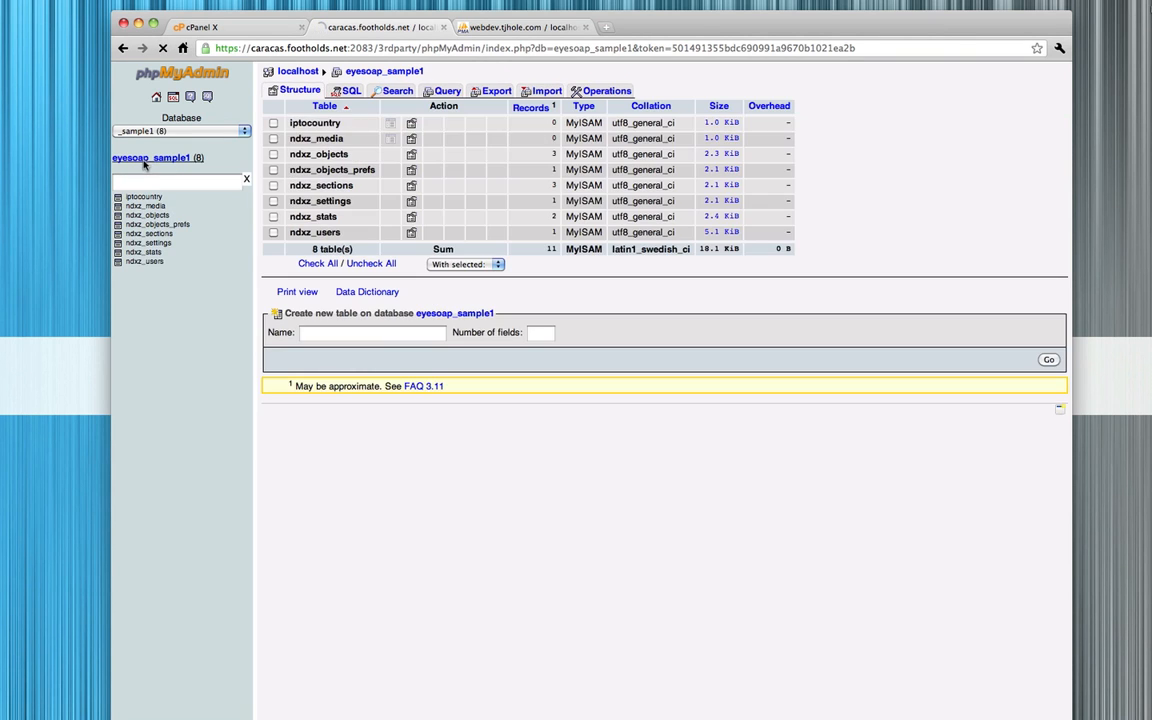
click(527, 28)
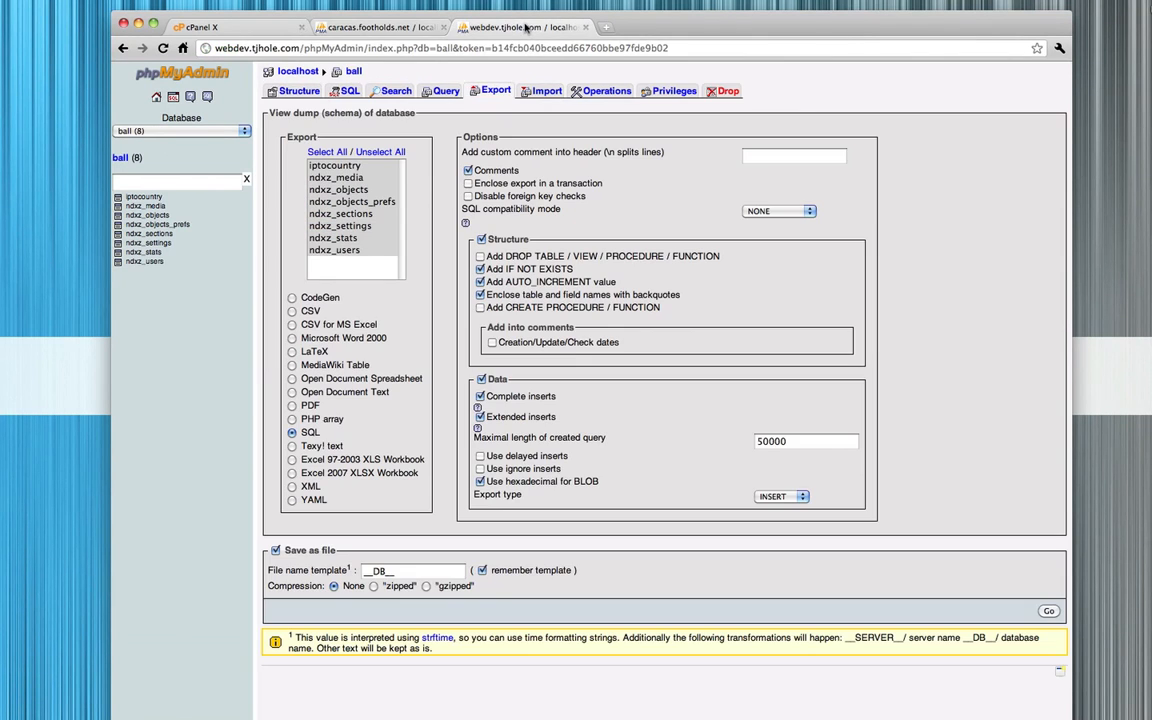
click(371, 30)
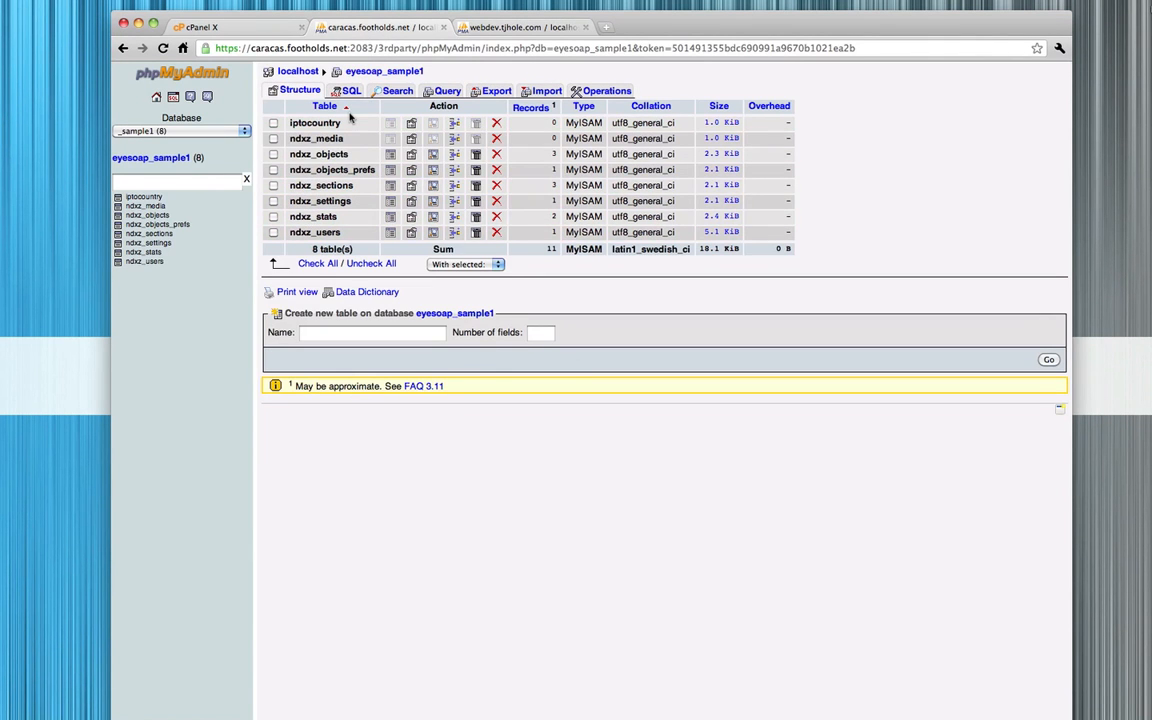